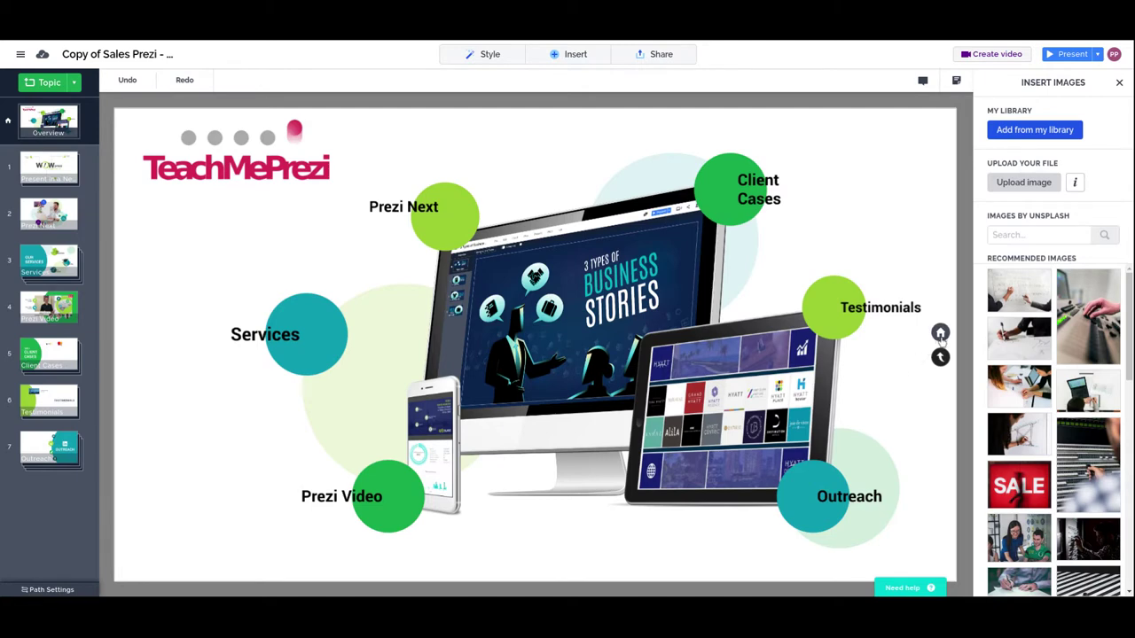
- Visit the Testimonials and Prezi Next topics, returning to the overview after each, then start presenting
click(823, 317)
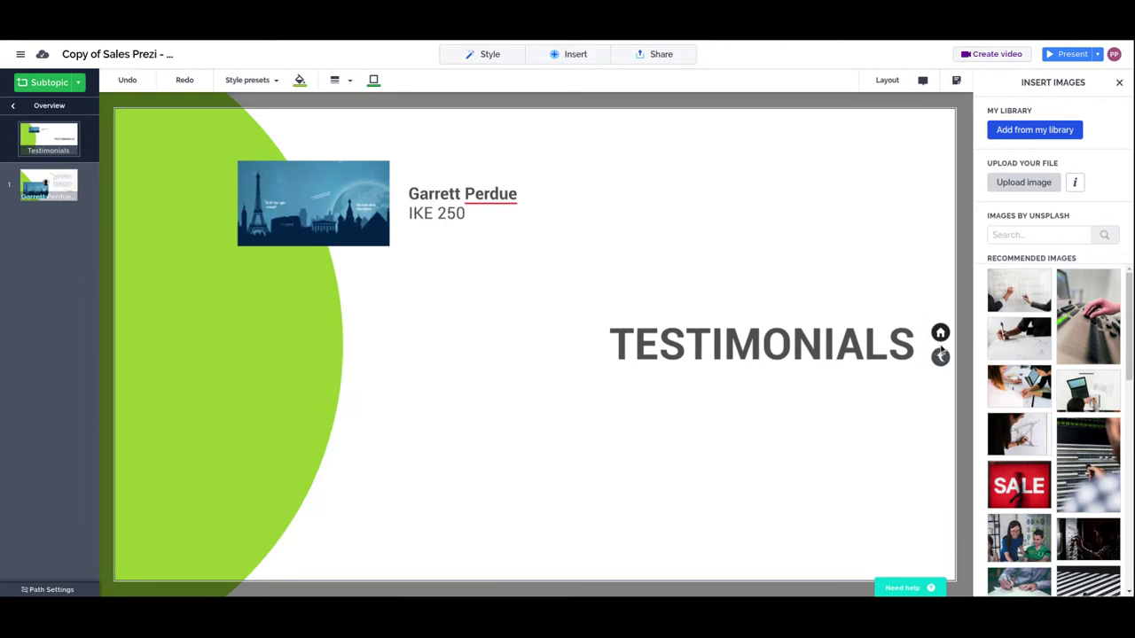
click(941, 335)
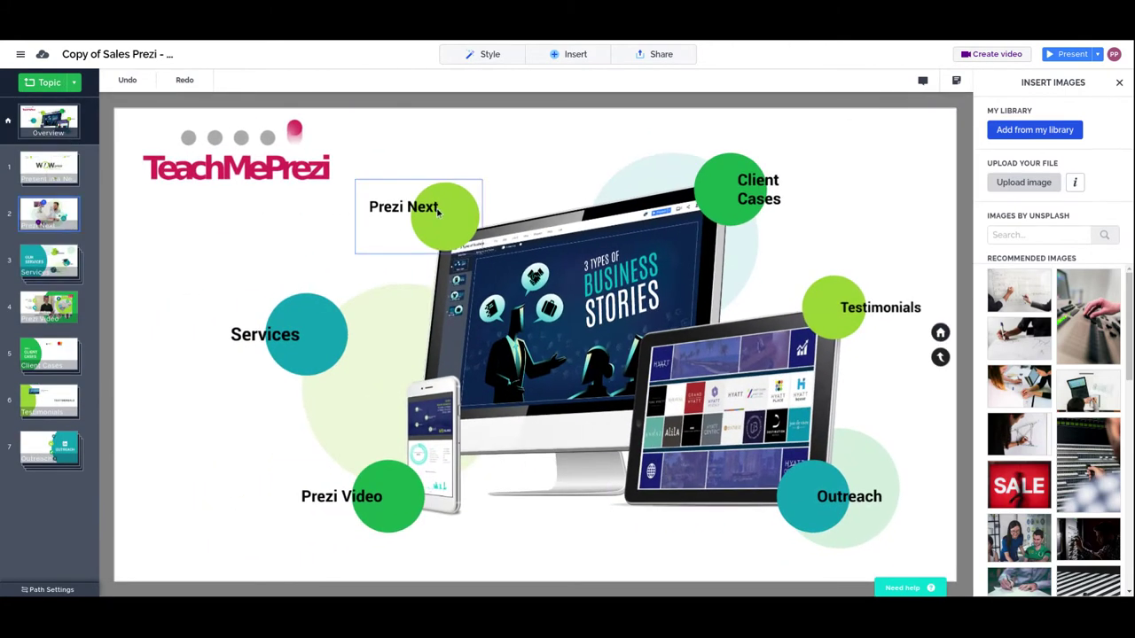
click(437, 208)
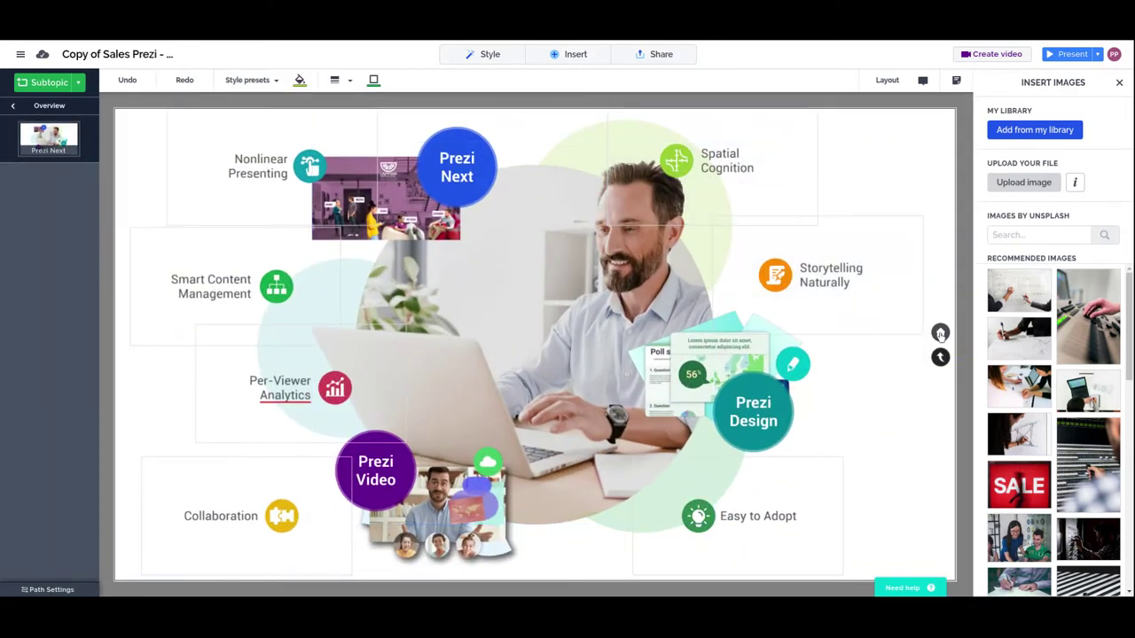
click(941, 334)
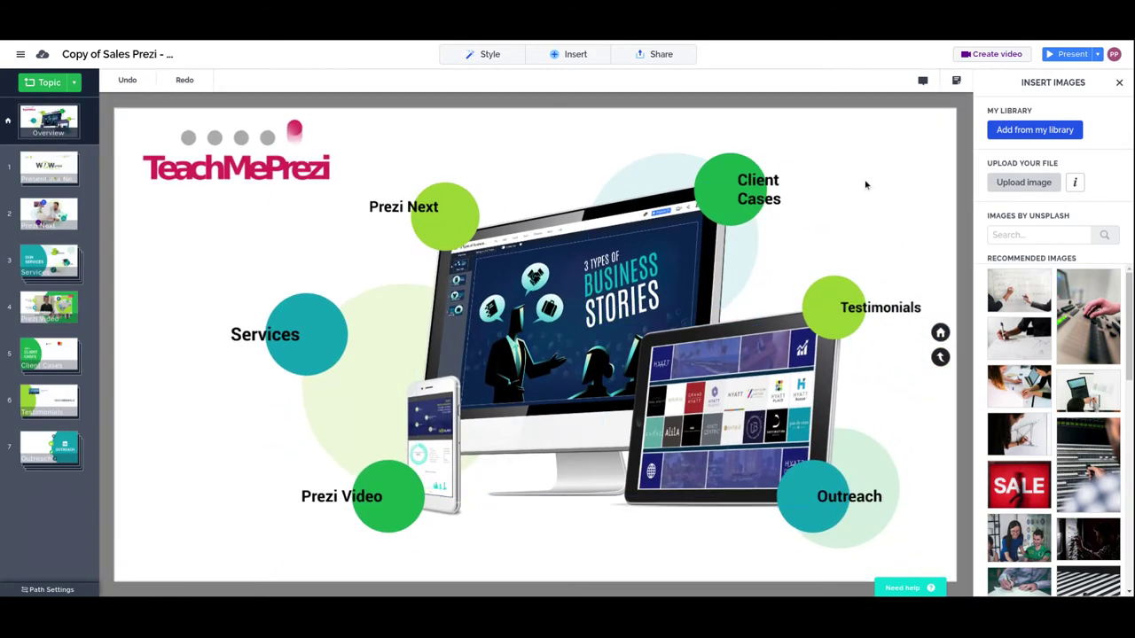
click(1069, 54)
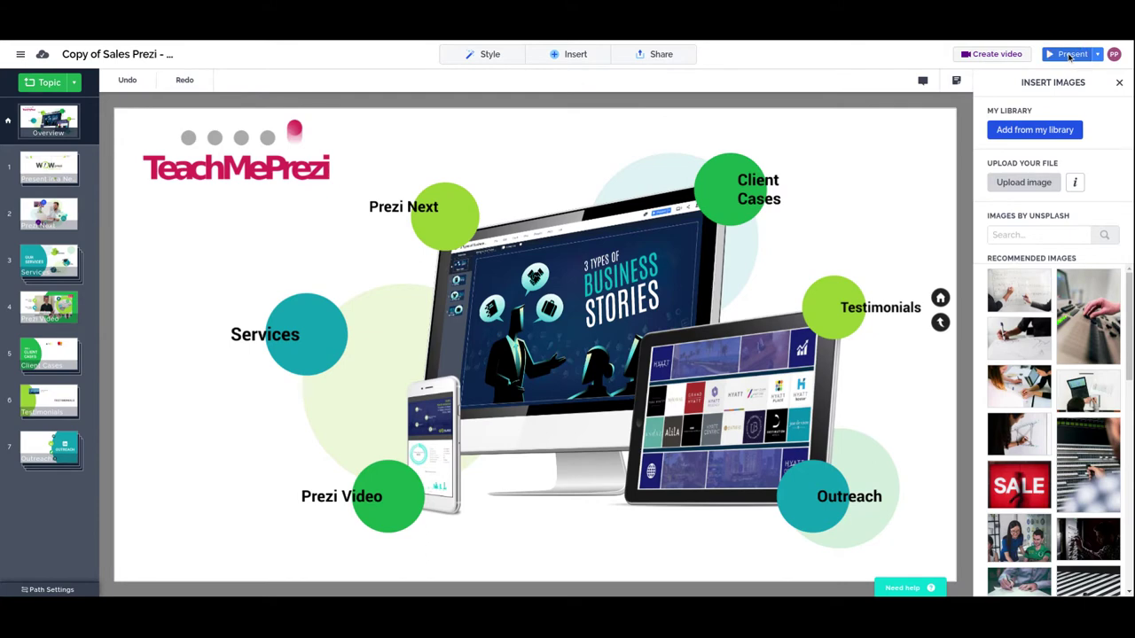